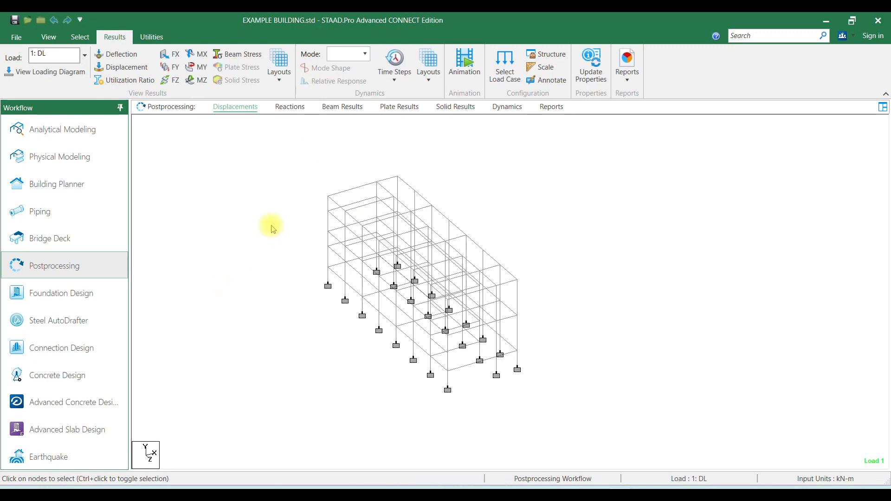
View the concrete design details of the roof-level edge beam no. 90, including its reinforcement layout.
left_click(342, 194)
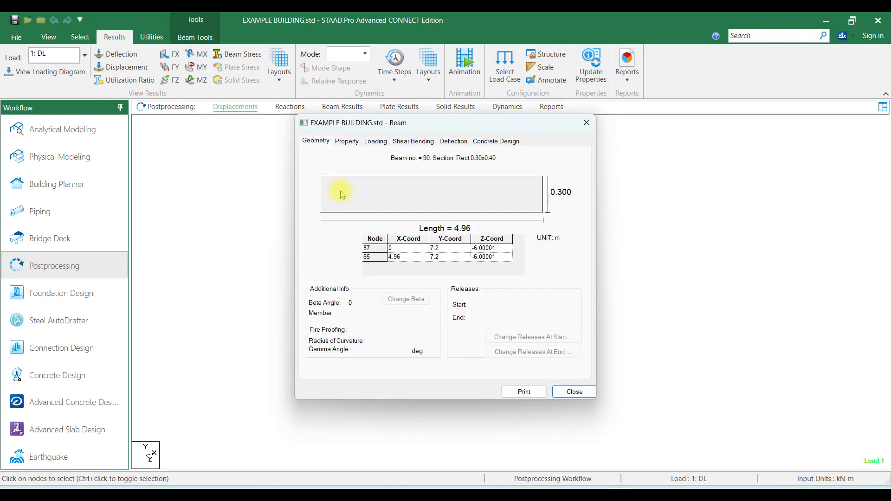
left_click(486, 147)
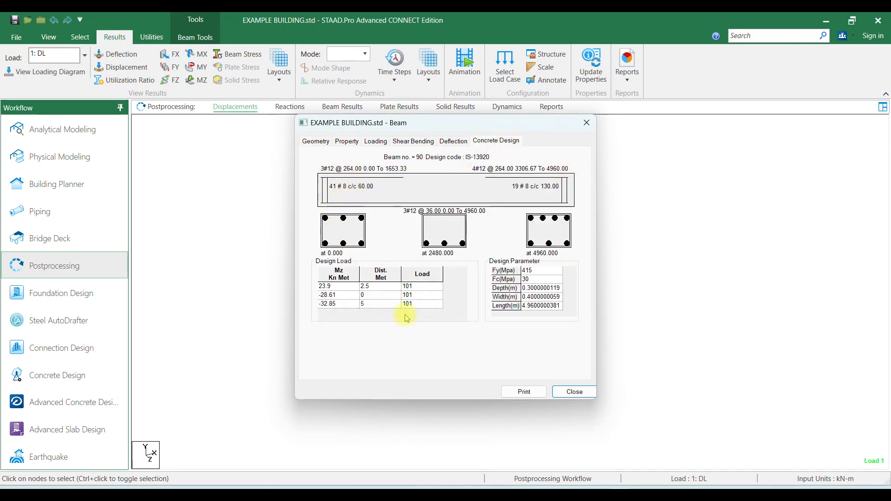
left_click(575, 392)
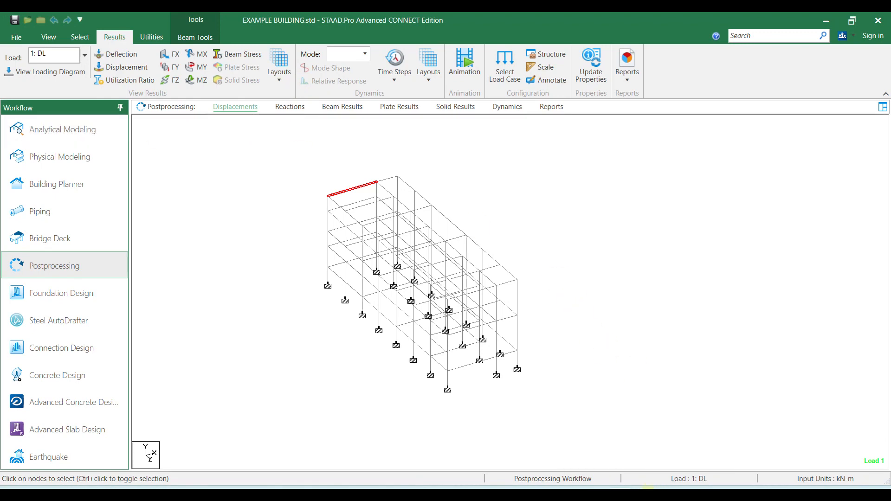
Open the analysis output file in the STAAD output viewer and examine the reinforcement area summary in the BEAM results for beam 1.
left_click(652, 484)
left_click(736, 93)
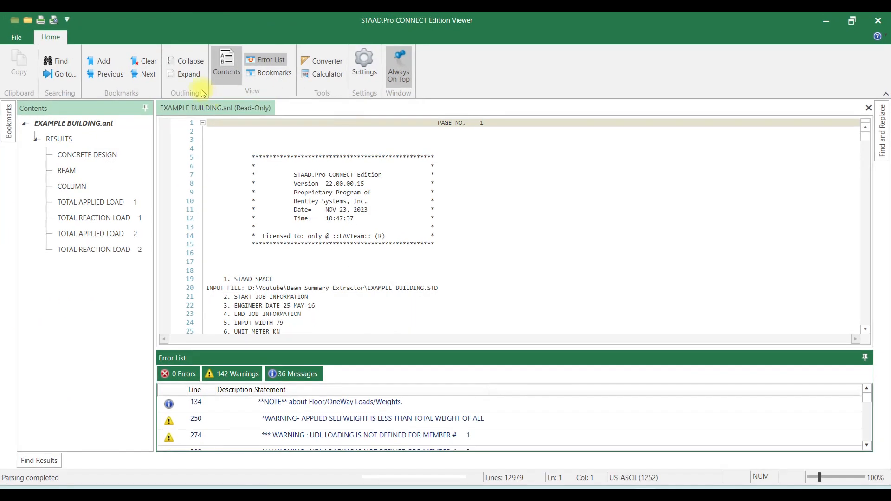
left_click(103, 196)
left_click(93, 153)
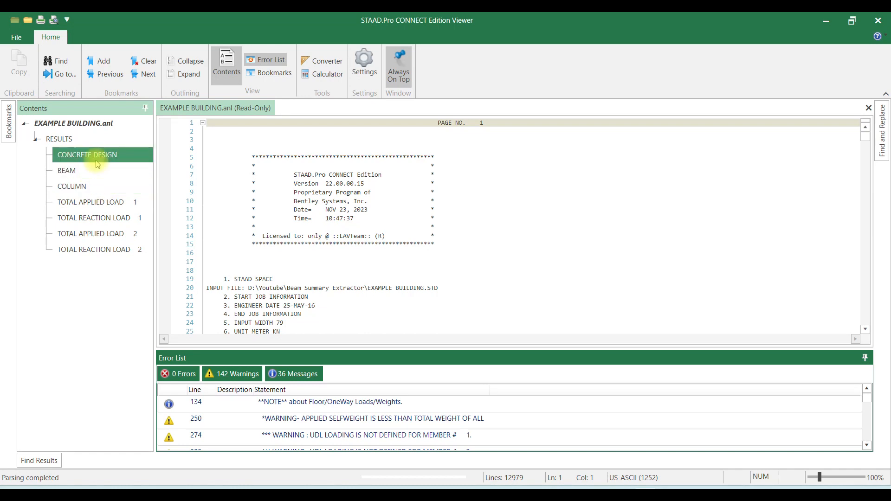
left_click(97, 170)
left_click(279, 184)
scroll(278, 185, "down", 2)
left_click_drag(273, 261, 455, 311)
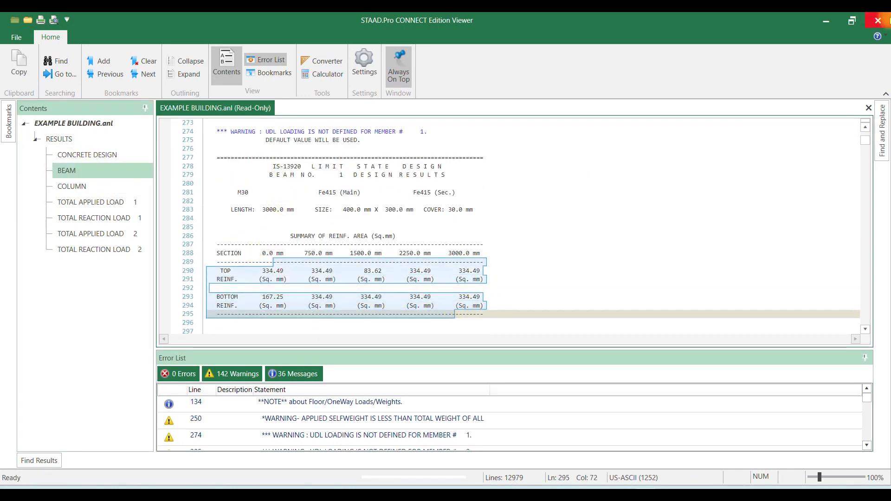
left_click(878, 20)
Reopen the properties of the highlighted roof beam and check its concrete design again.
mouse_move(520, 305)
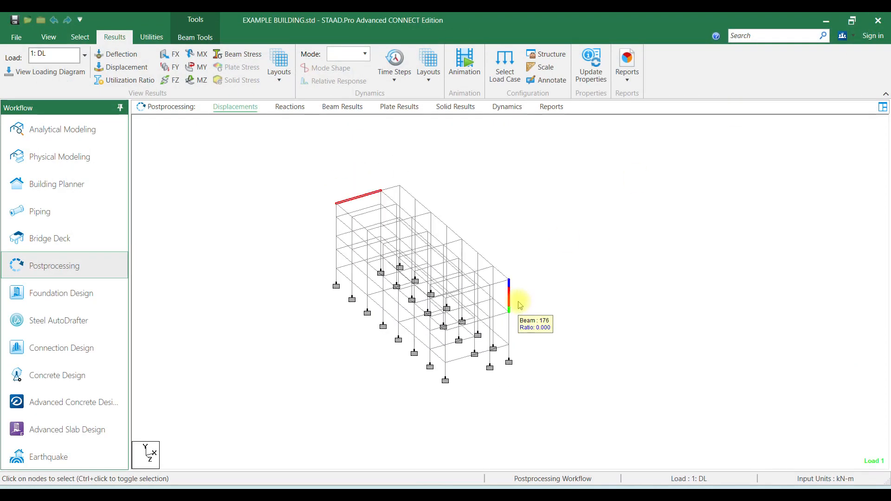
scroll(505, 319, "down", 1)
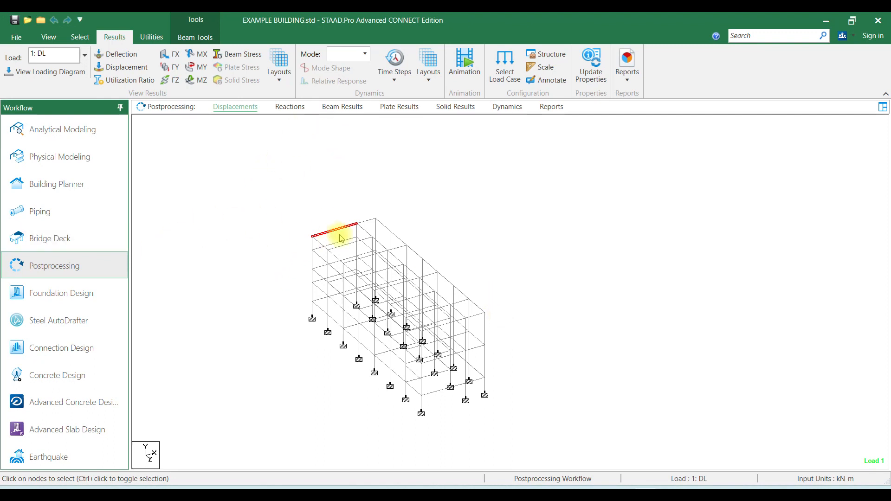
scroll(346, 216, "up", 1)
left_click_drag(353, 219, 374, 285)
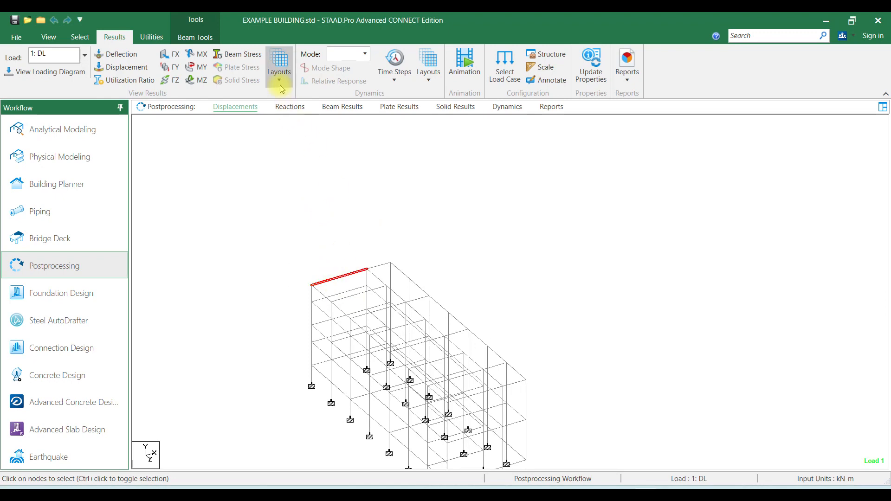
double_click(358, 272)
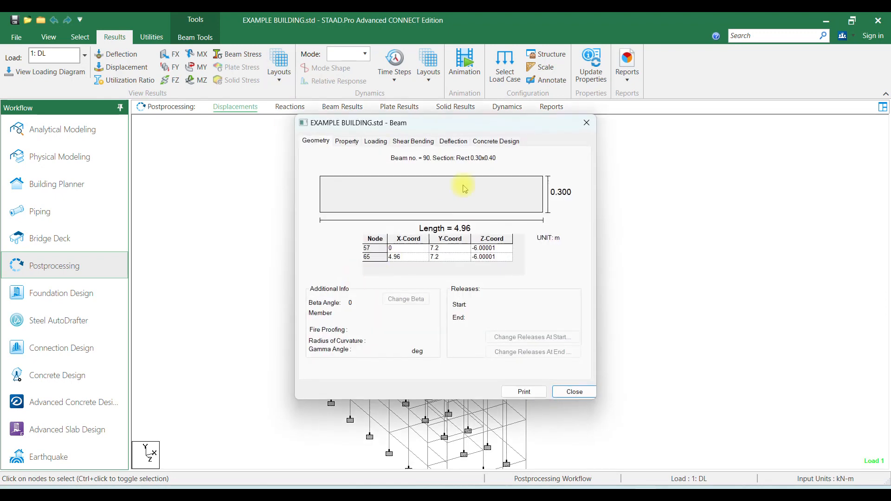
left_click(495, 141)
left_click(583, 125)
left_click(279, 67)
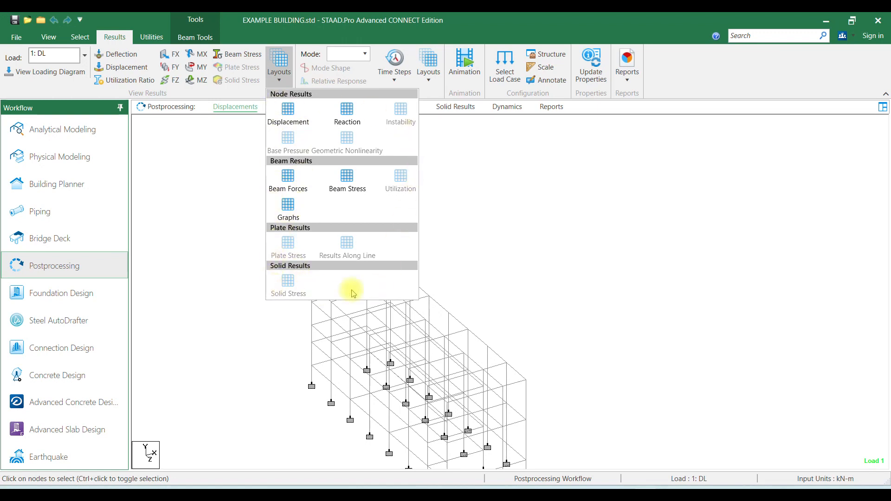
left_click(432, 84)
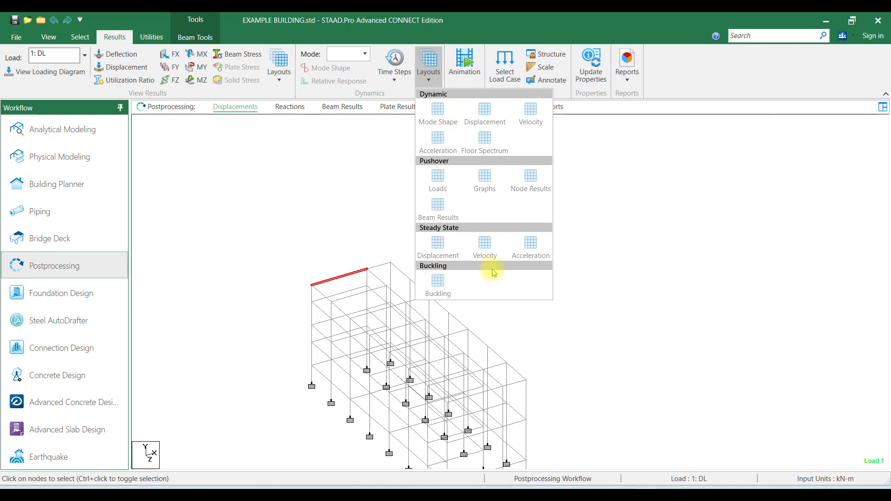
left_click(285, 193)
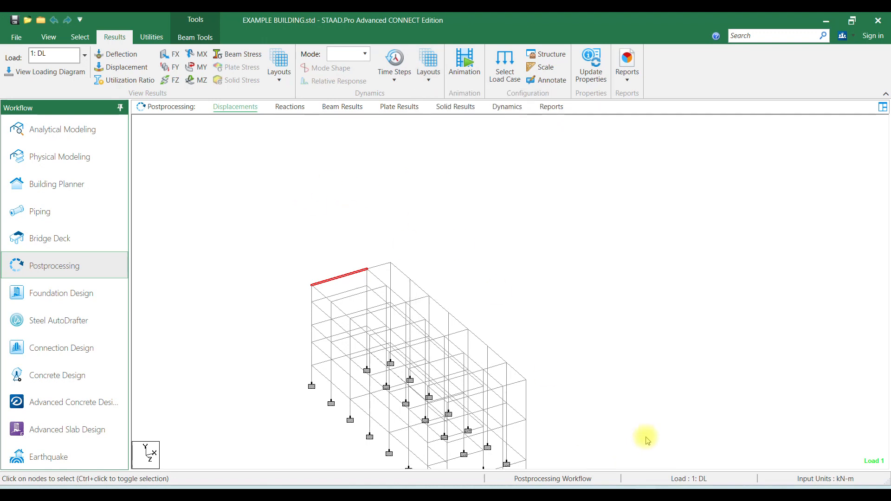
scroll(483, 367, "down", 1)
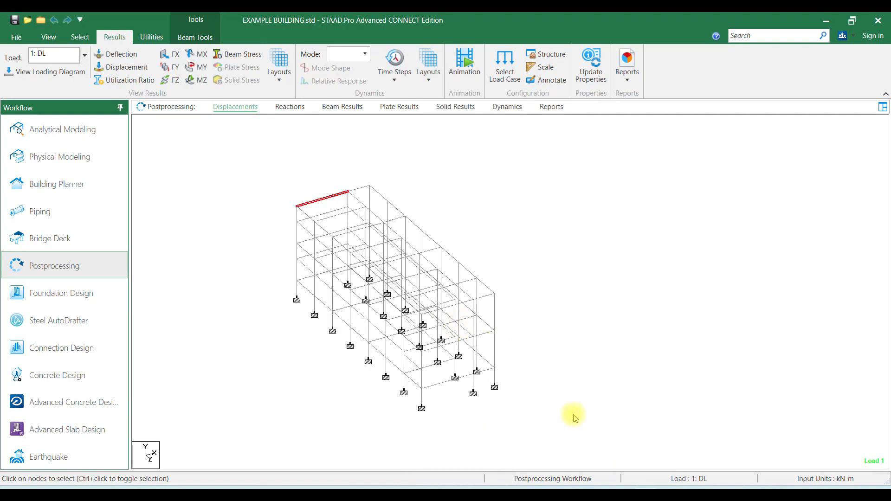
Switch to the SBSE.xlsm workbook in Excel and extract the beam design reinforcement details from EXAMPLE BUILDING.ANL into the SUMMARY sheet.
key("alt+Tab")
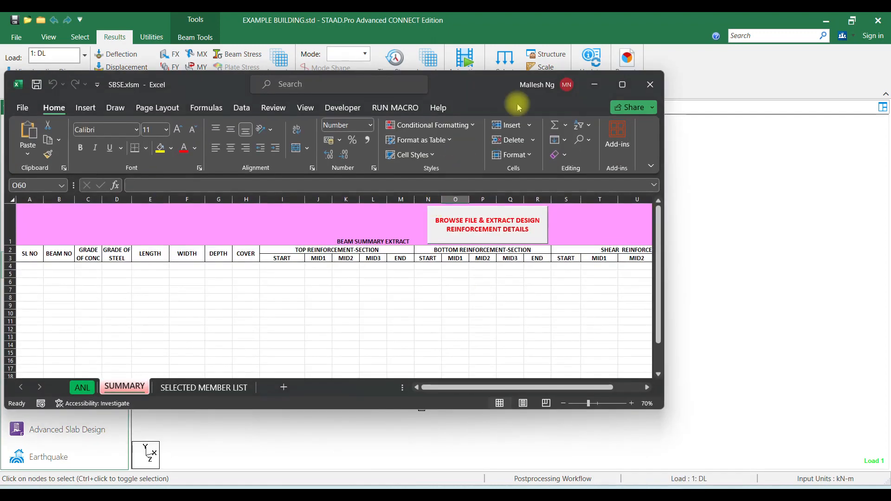
left_click(622, 83)
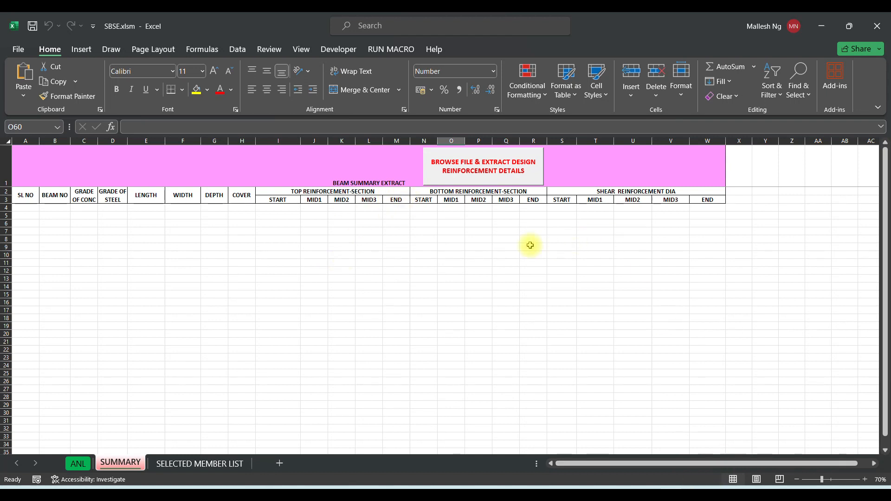
left_click(470, 170)
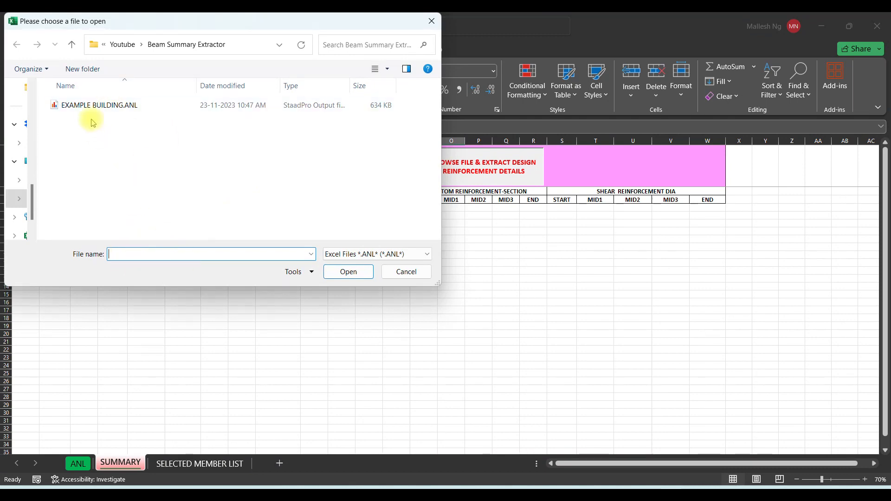
left_click(87, 104)
left_click(345, 277)
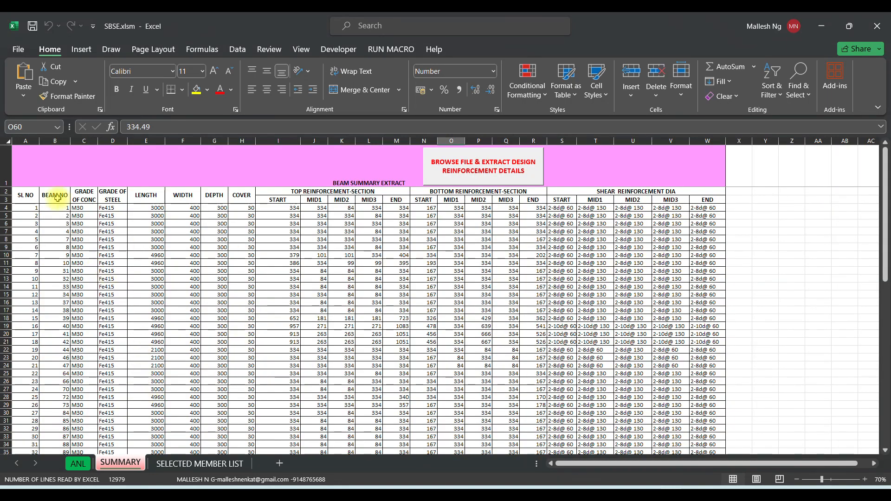
Review the SUMMARY column headings and the first beam's number, concrete and steel grades, length, width and cover.
left_click_drag(26, 194, 707, 201)
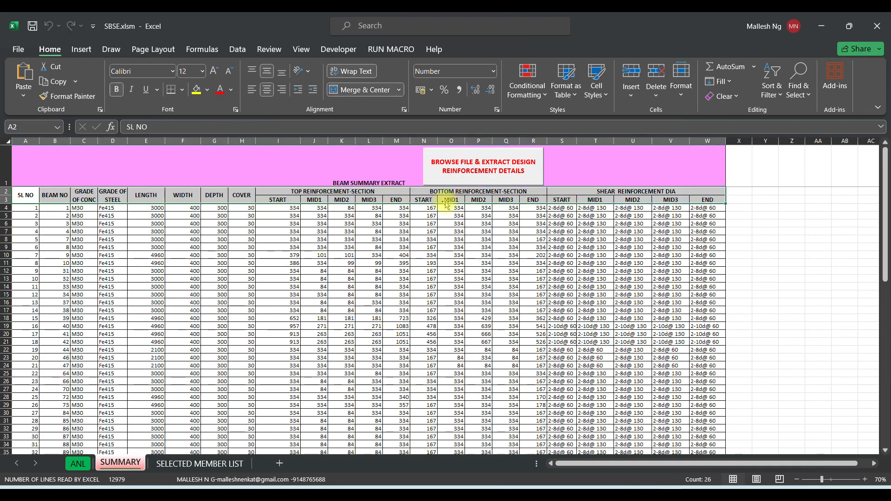
left_click(29, 209)
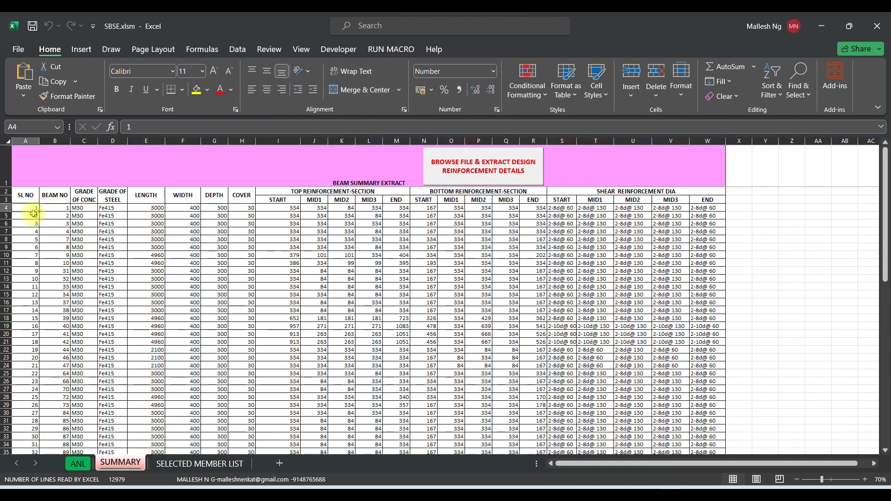
left_click_drag(61, 210, 107, 208)
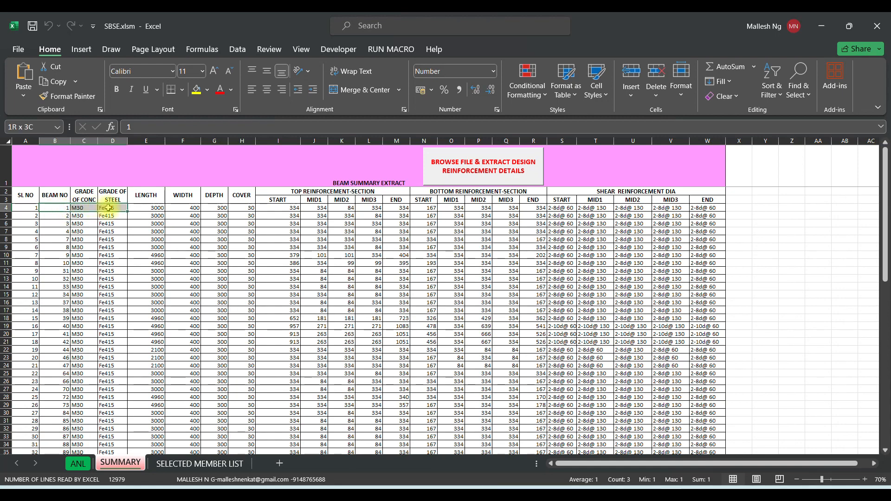
left_click(150, 209)
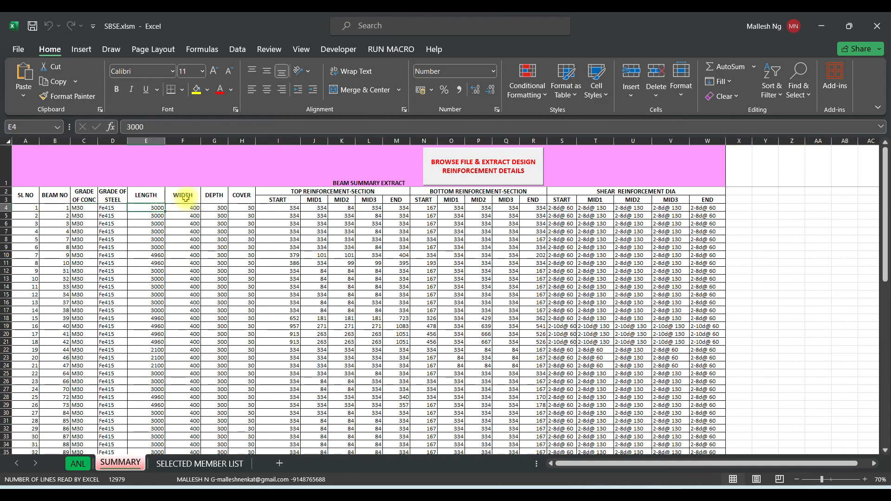
left_click_drag(185, 199, 203, 208)
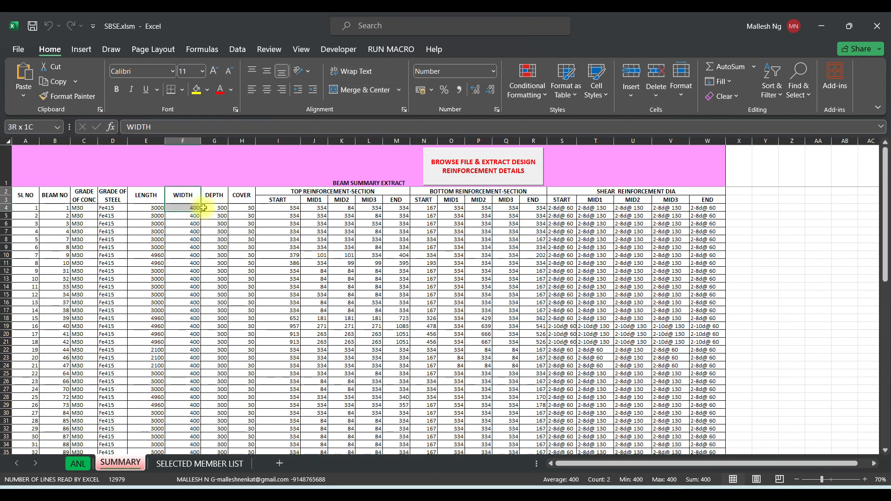
left_click(243, 207)
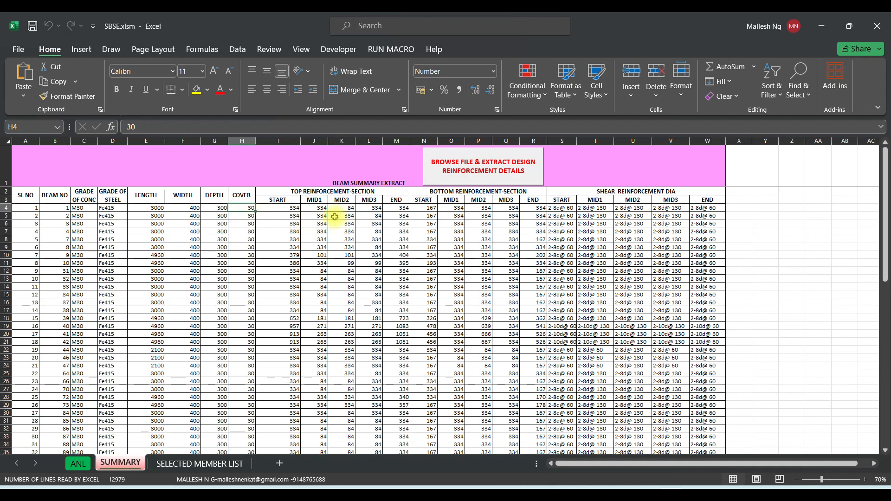
Examine the first beam's top and bottom reinforcement at the start, mid and end sections, referring back to the beam in the STAAD model.
left_click_drag(278, 208, 501, 206)
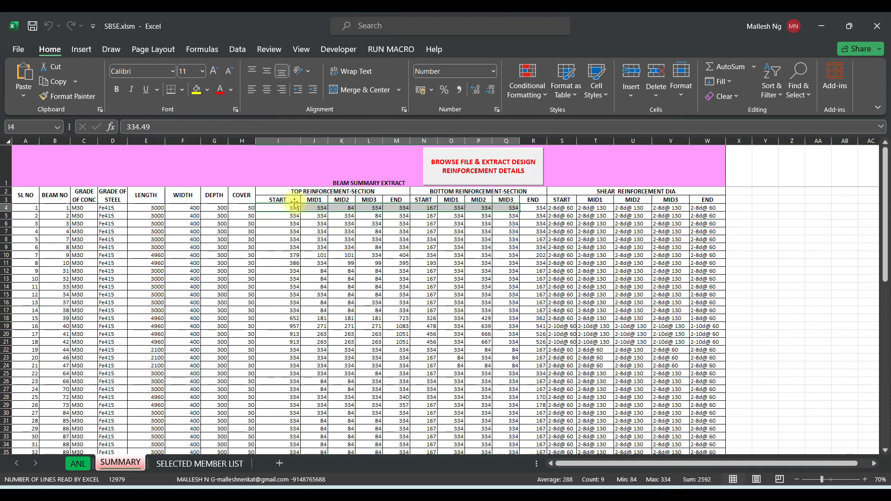
left_click(314, 192)
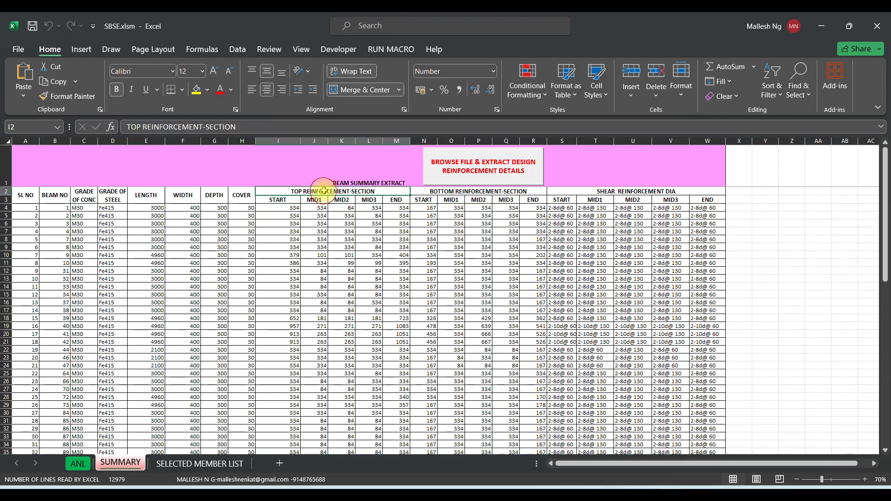
left_click(467, 192)
left_click_drag(285, 200, 393, 199)
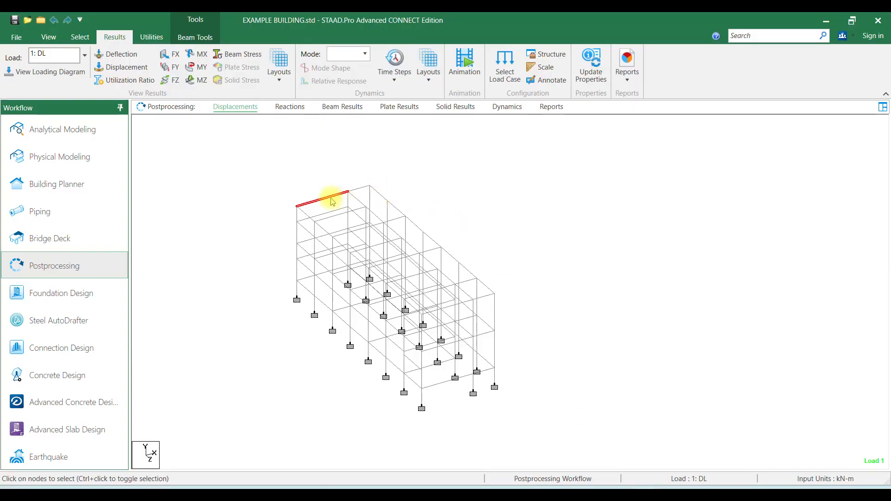
double_click(332, 199)
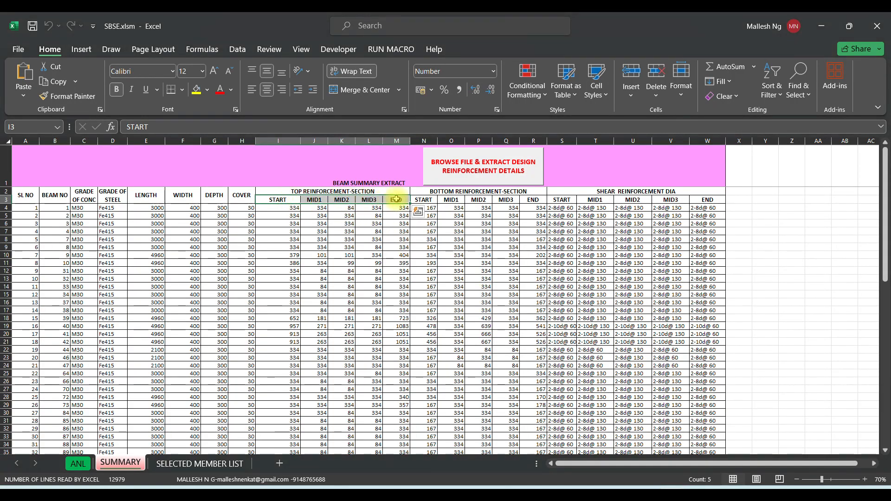
left_click(283, 207)
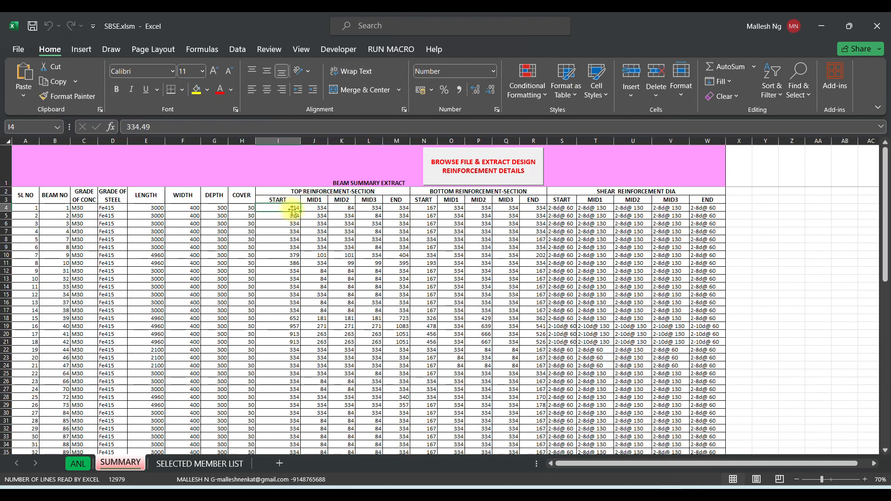
left_click(395, 208)
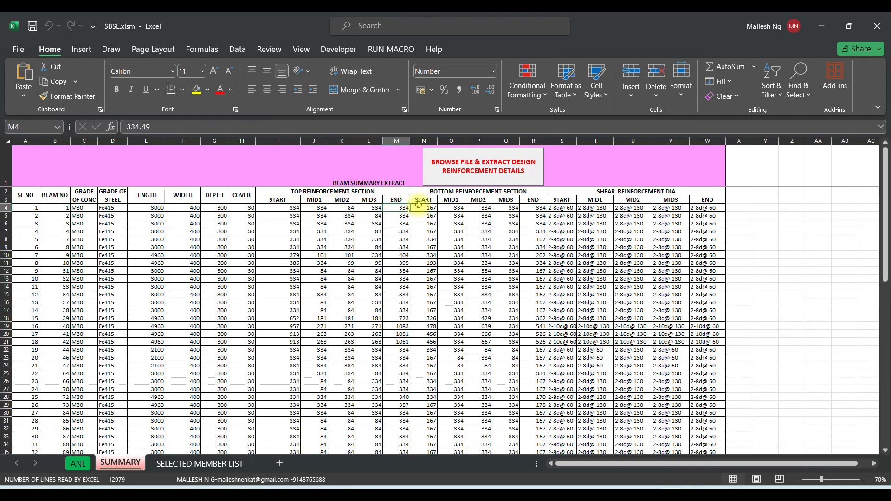
left_click_drag(310, 200, 367, 209)
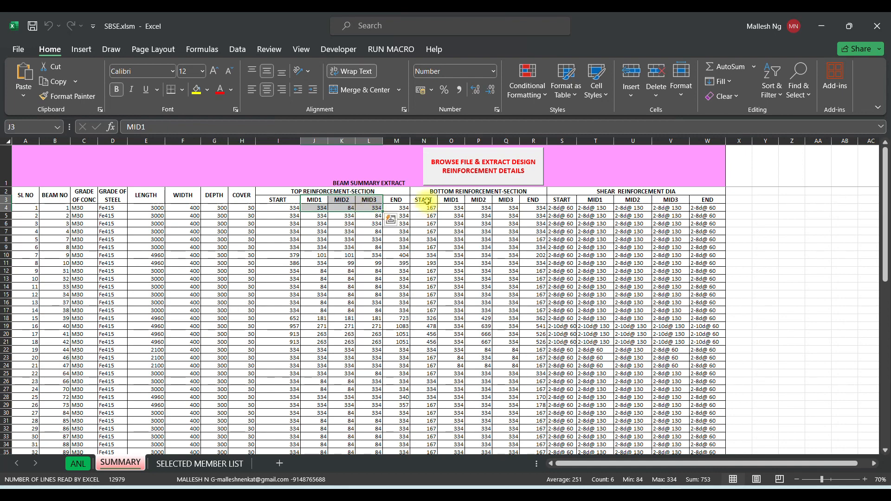
left_click_drag(427, 201, 525, 214)
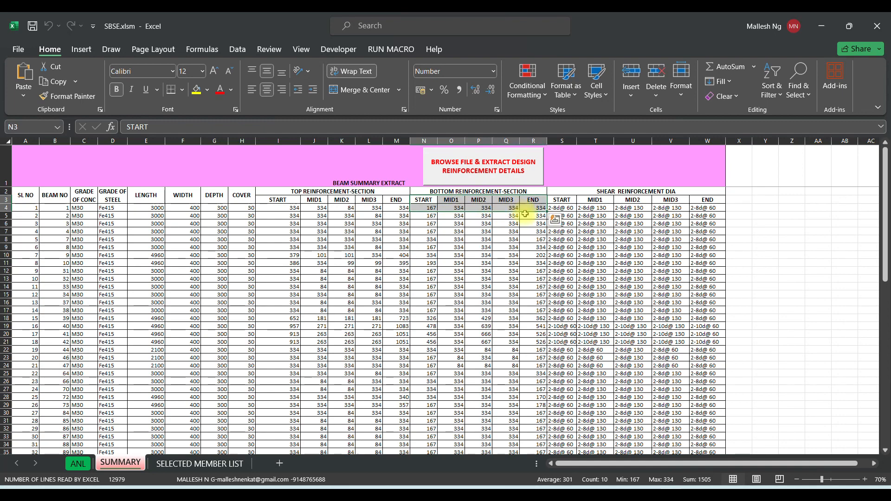
Examine the shear reinforcement diameter and spacing entries from start to end for the first beam.
left_click(615, 193)
left_click(555, 211)
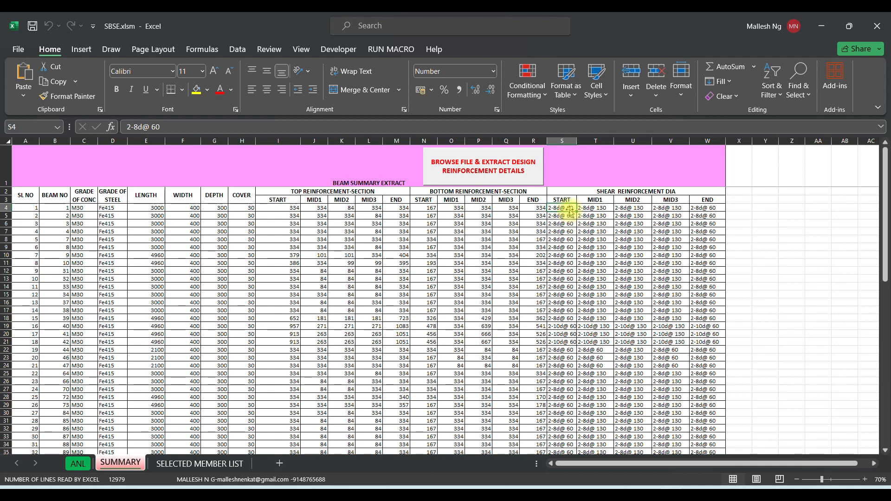
left_click(602, 209)
left_click(648, 209)
left_click(673, 208)
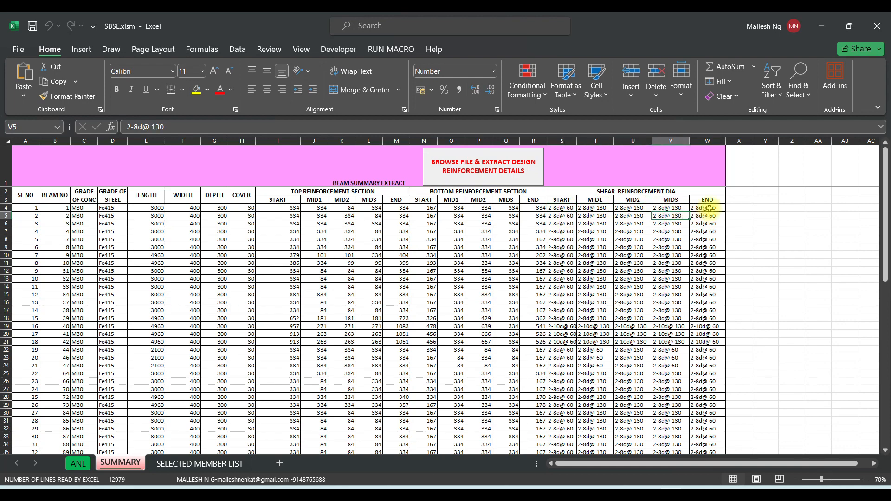
left_click(710, 208)
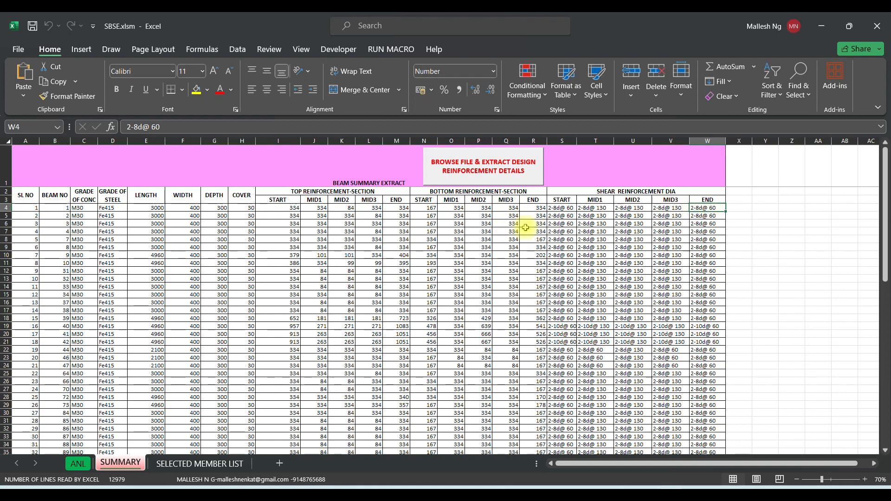
Select roof beams 90 and 94 in the STAAD.Pro model and load their reinforcement into Excel's SELECTED MEMBER LIST sheet.
left_click(559, 210)
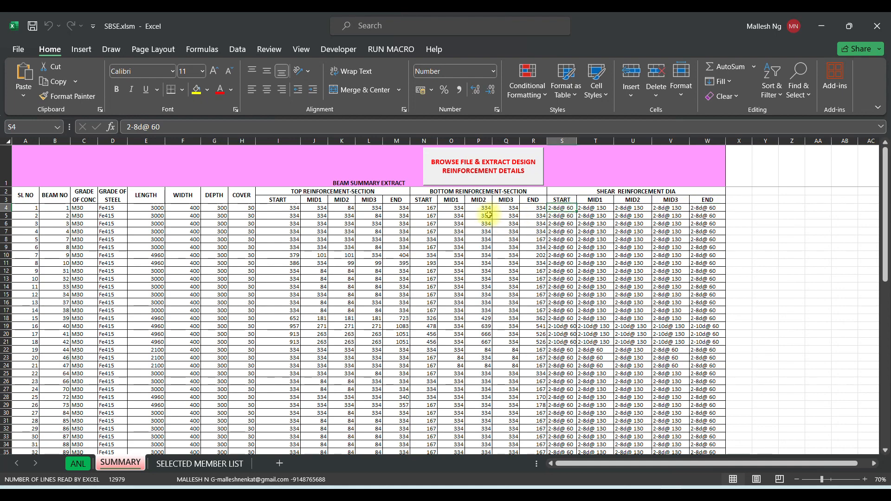
left_click(633, 484)
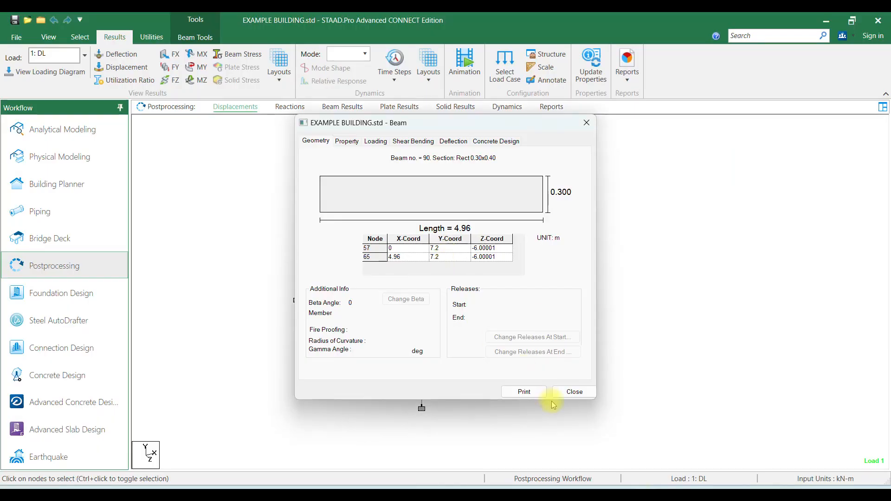
left_click(573, 393)
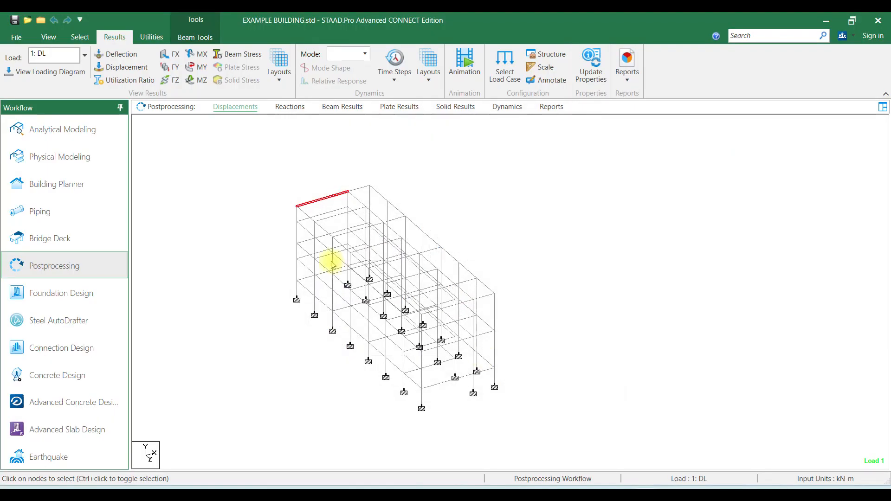
left_click(355, 190, "ctrl")
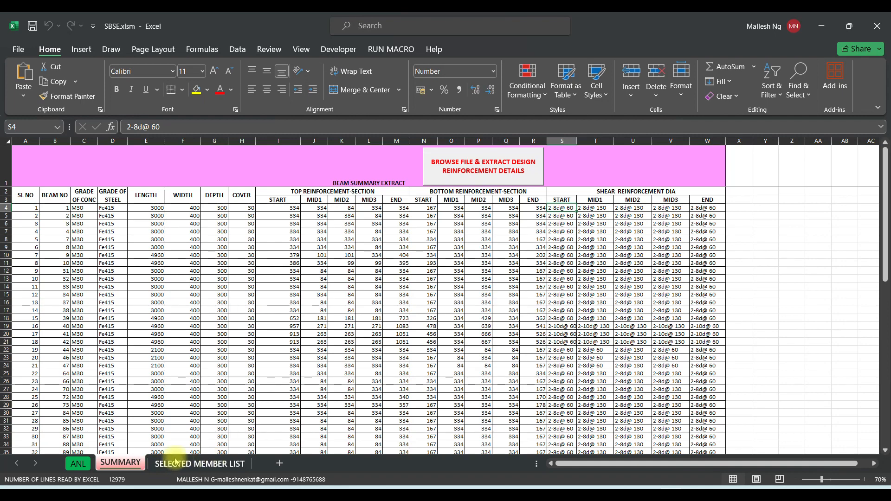
left_click(199, 463)
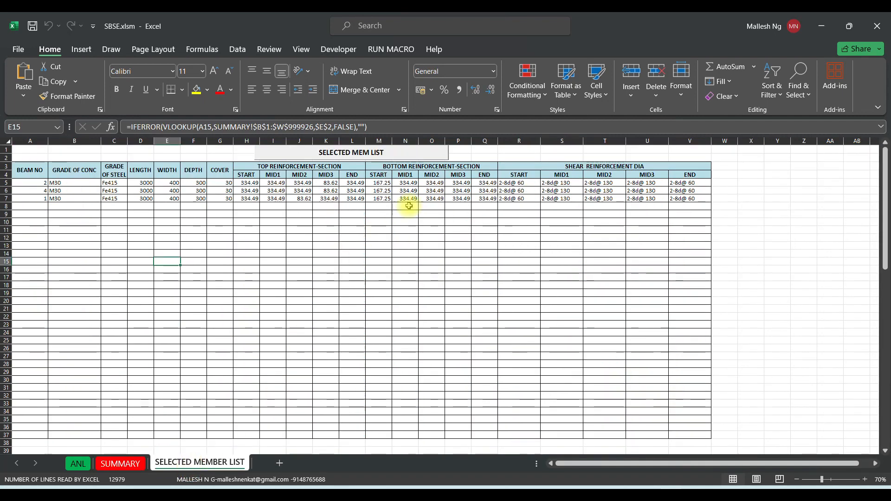
left_click(295, 156)
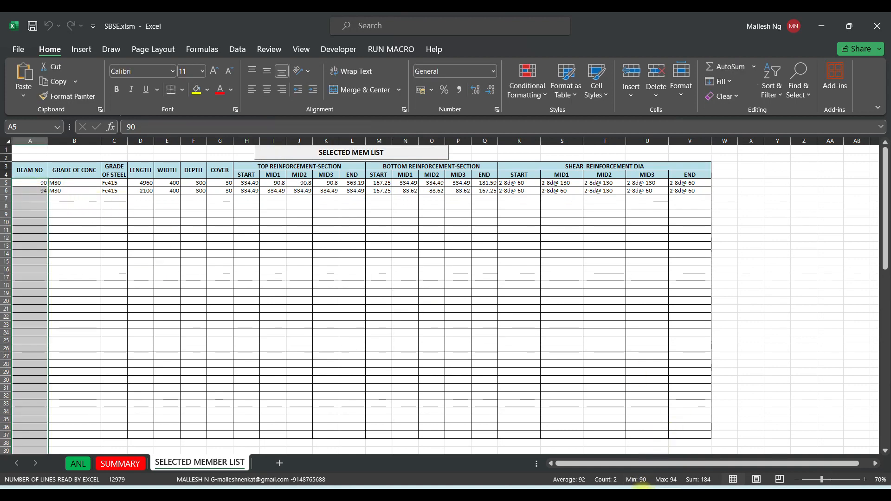
Switch to STAAD.Pro and check the beam numbers of the two adjoining end roof beams in their properties.
left_click(636, 493)
double_click(324, 197)
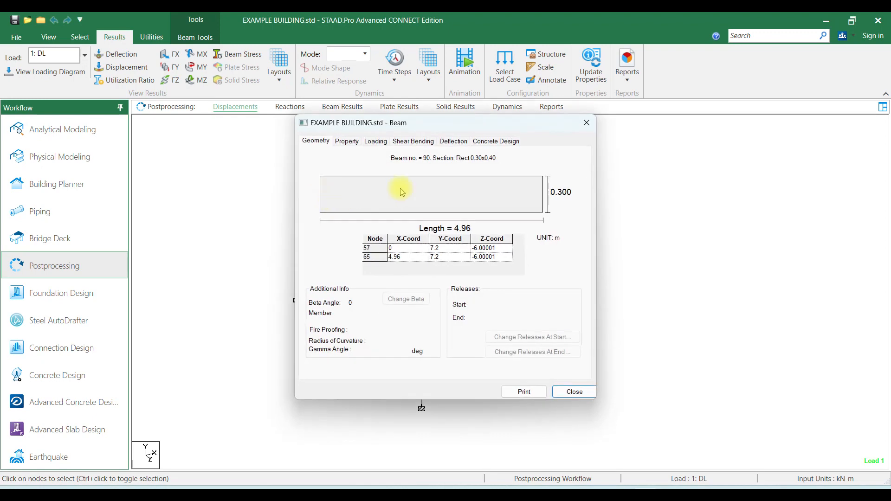
left_click(586, 123)
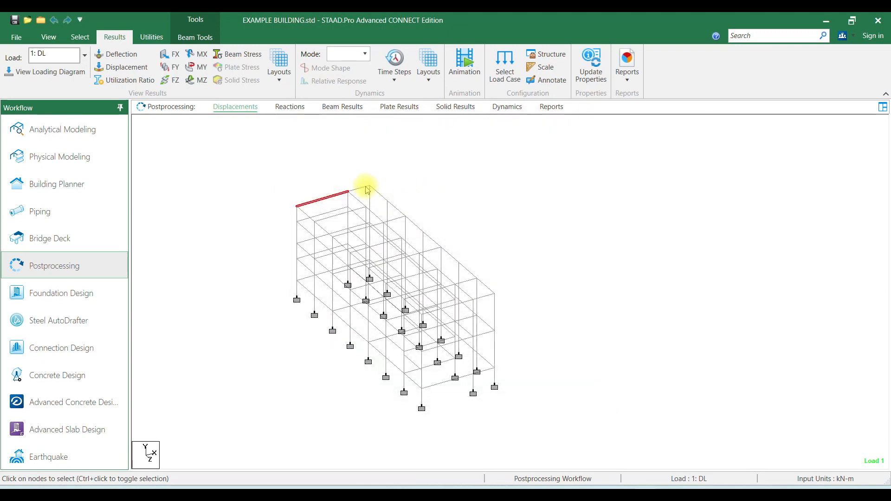
double_click(365, 187)
left_click(586, 123)
Return to Excel and review the listed rows for beams 90 and 94, including their top, bottom and shear reinforcement.
left_click(671, 493)
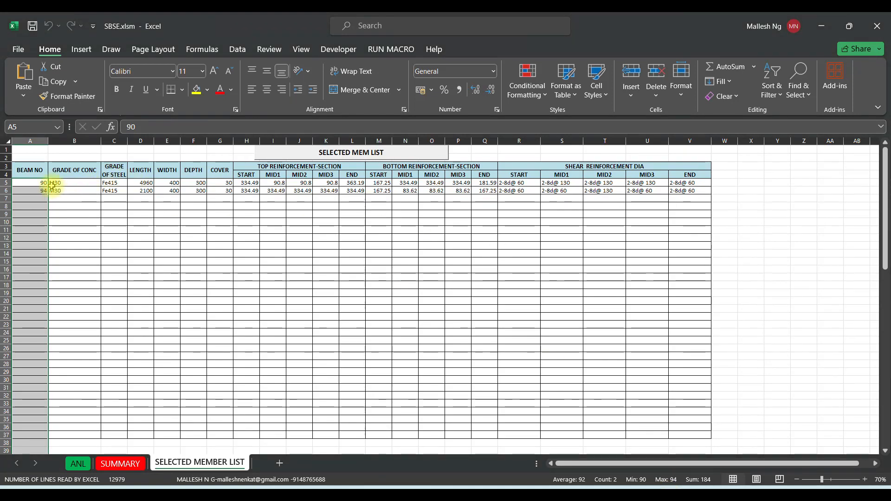
left_click_drag(40, 183, 693, 187)
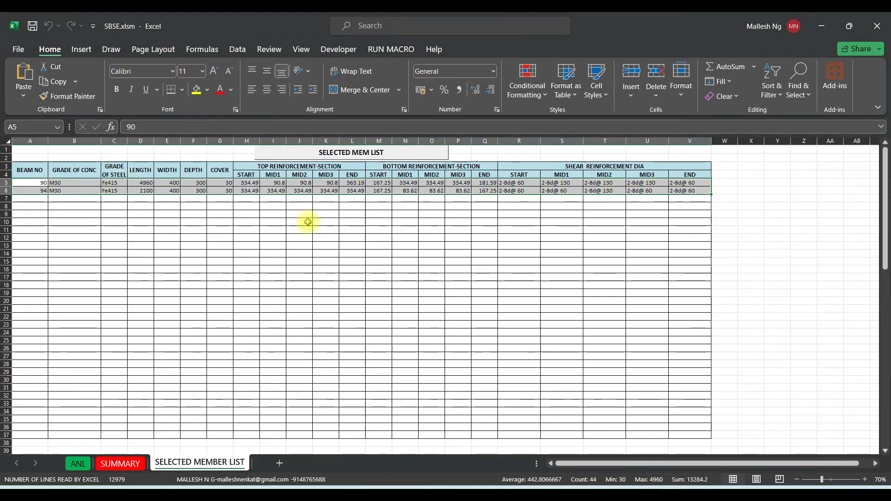
left_click_drag(249, 182, 679, 188)
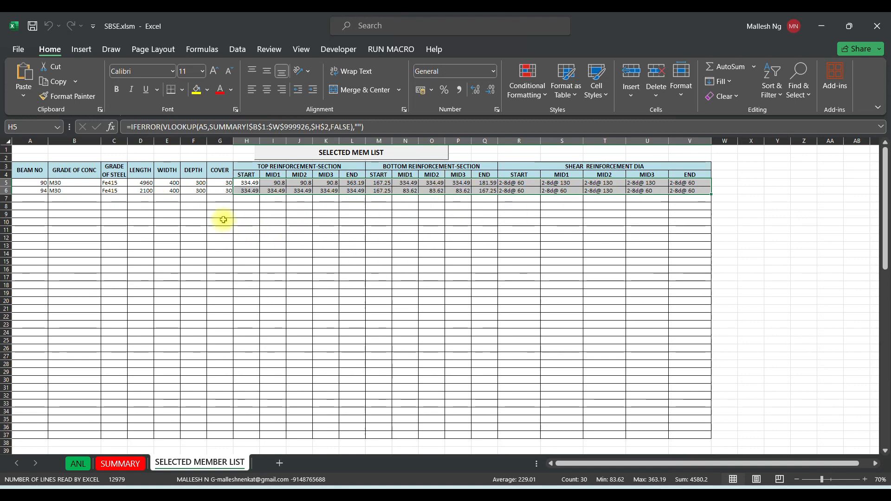
Select the whole line of beams along the roof's long rear edge in STAAD.Pro and load them into Excel's selected member list.
key("alt+Tab")
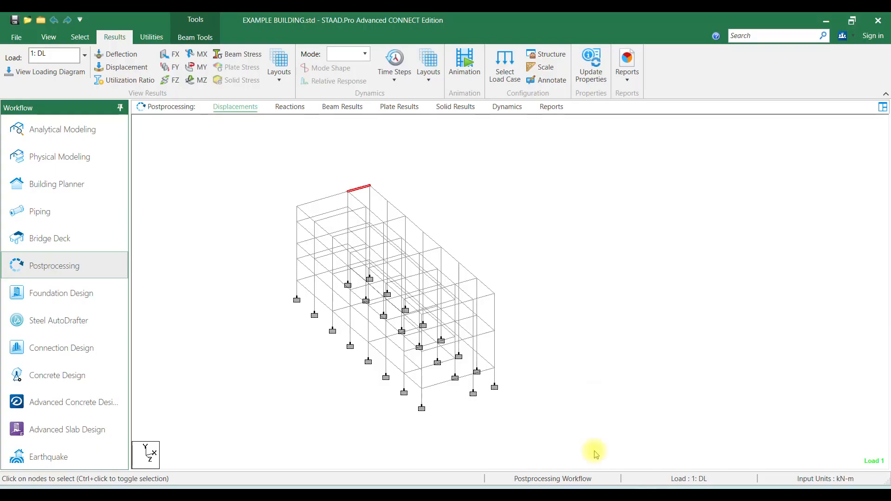
scroll(324, 235, "up", 2)
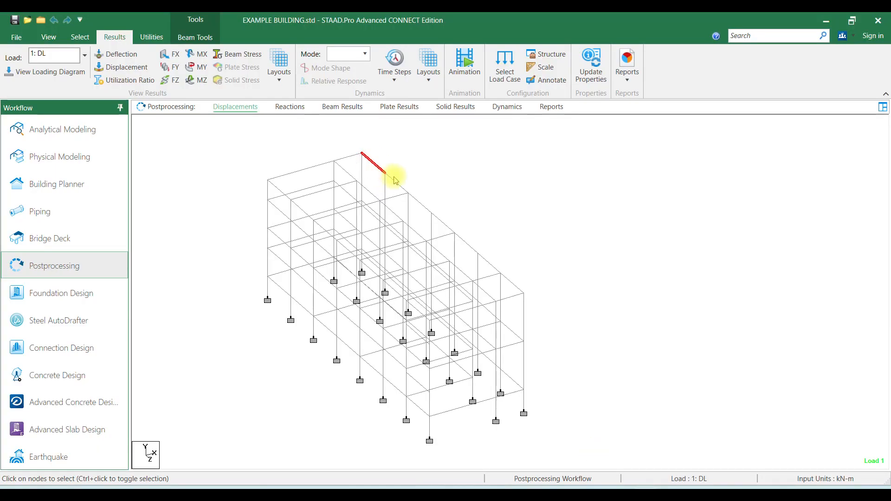
left_click(419, 202, "ctrl")
left_click(464, 240, "ctrl")
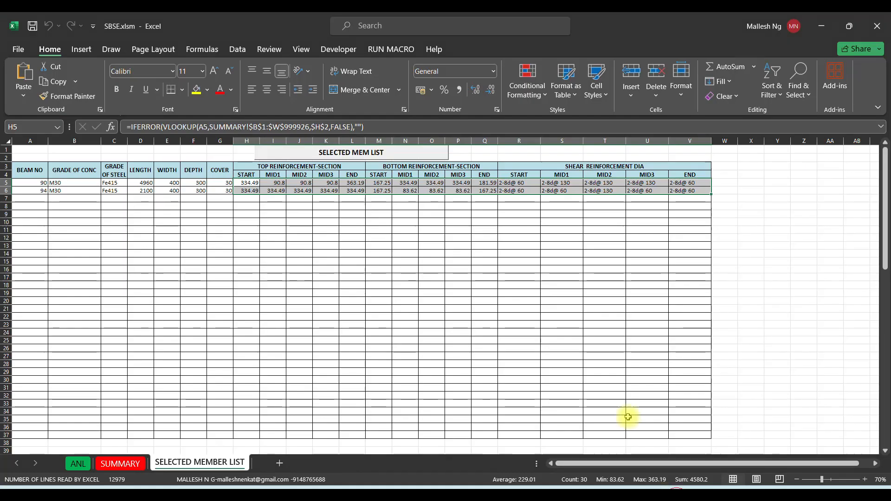
left_click(333, 156)
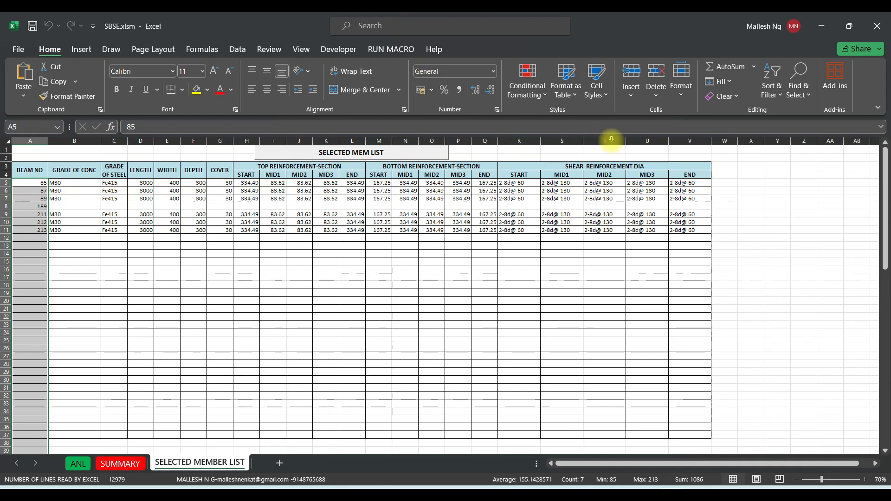
Highlight beam 189's row in the selected member list, and display the beam numbers on the STAAD.Pro model.
left_click_drag(24, 207, 693, 211)
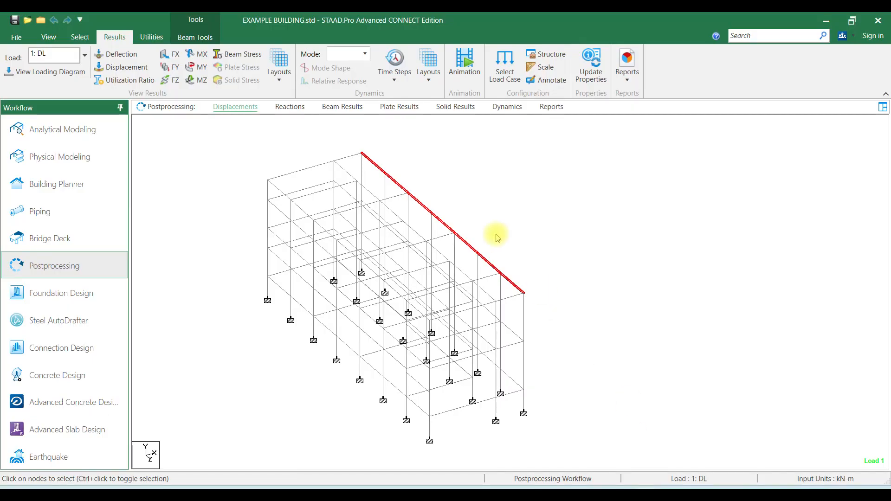
scroll(468, 200, "up", 1)
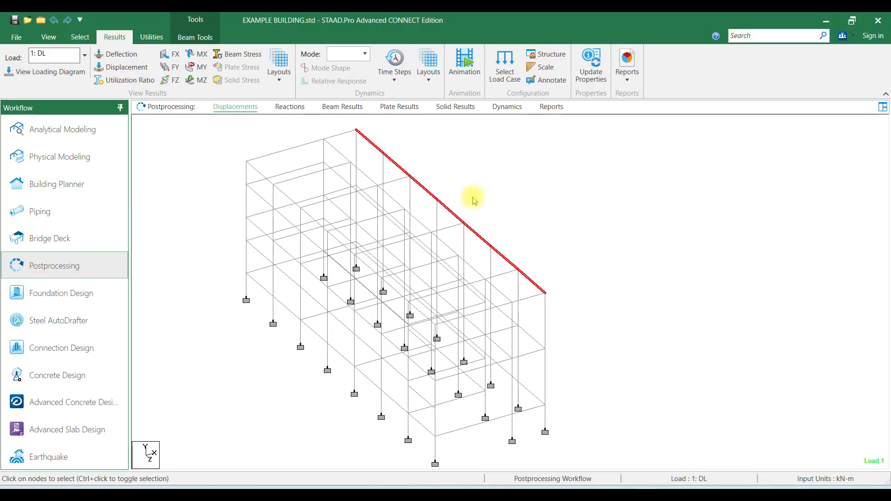
key("shift+b")
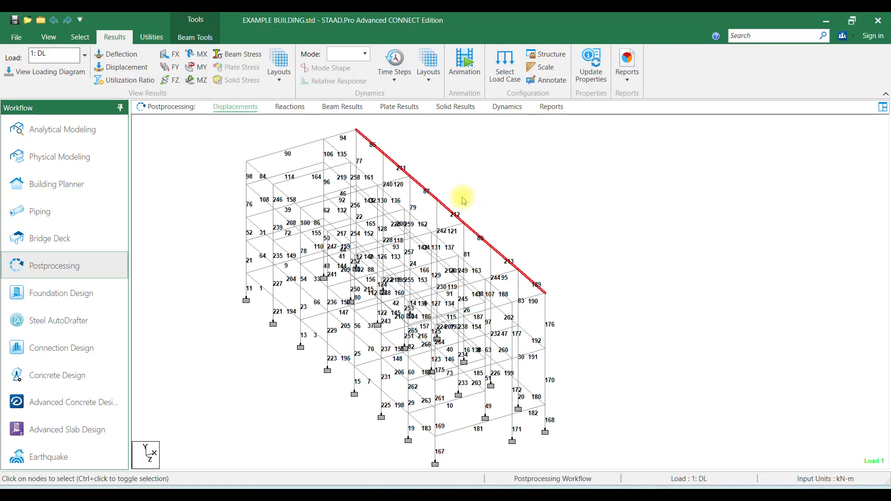
Inspect beam 189's properties in the model, including its geometry and deflection, for any concrete design results.
double_click(533, 285)
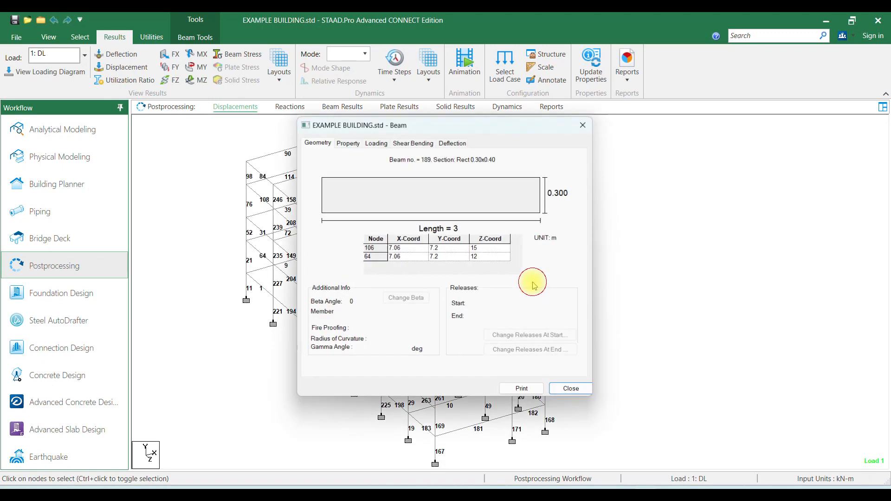
left_click(454, 141)
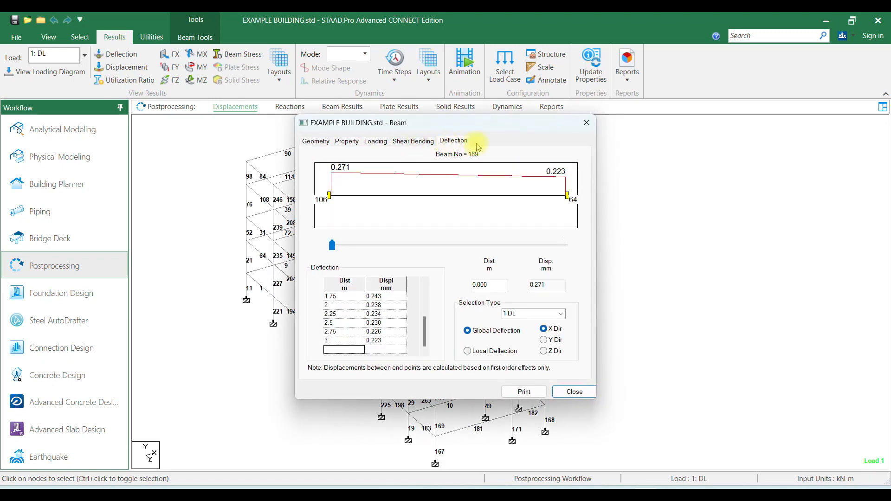
left_click(584, 124)
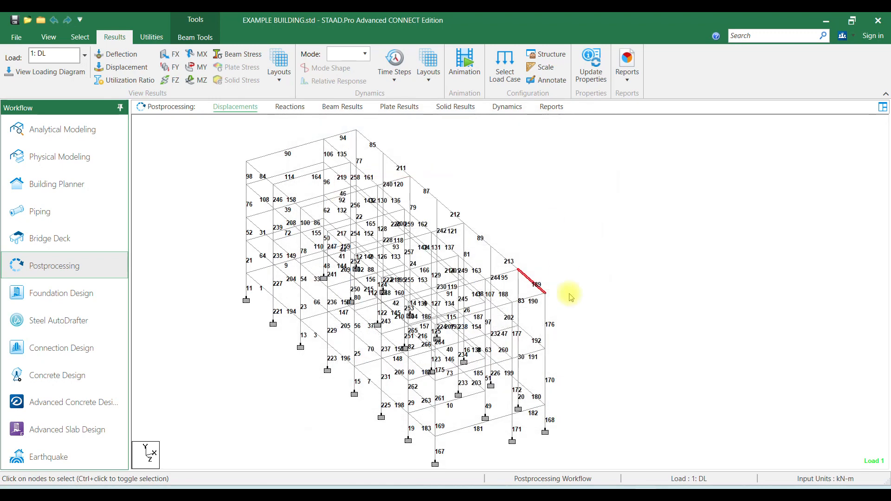
double_click(535, 287)
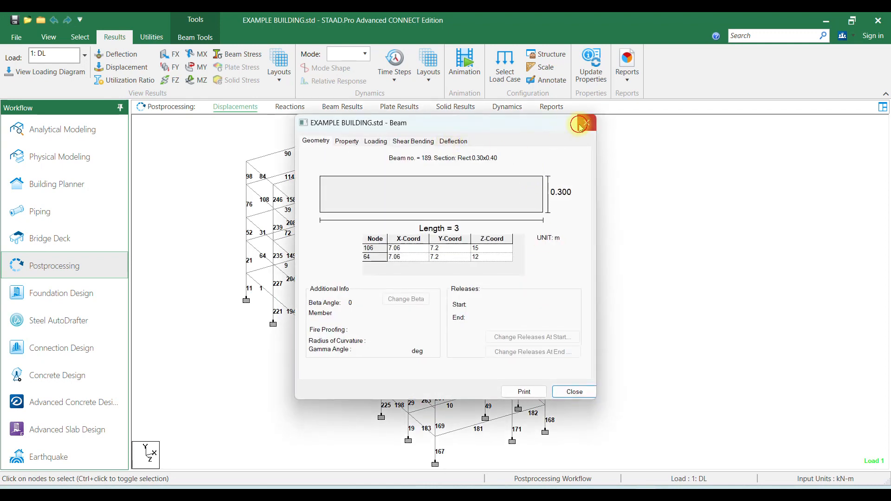
left_click(581, 125)
Examine the Concrete Design results of beam 211 for comparison, and return to the Excel workbook.
double_click(401, 168)
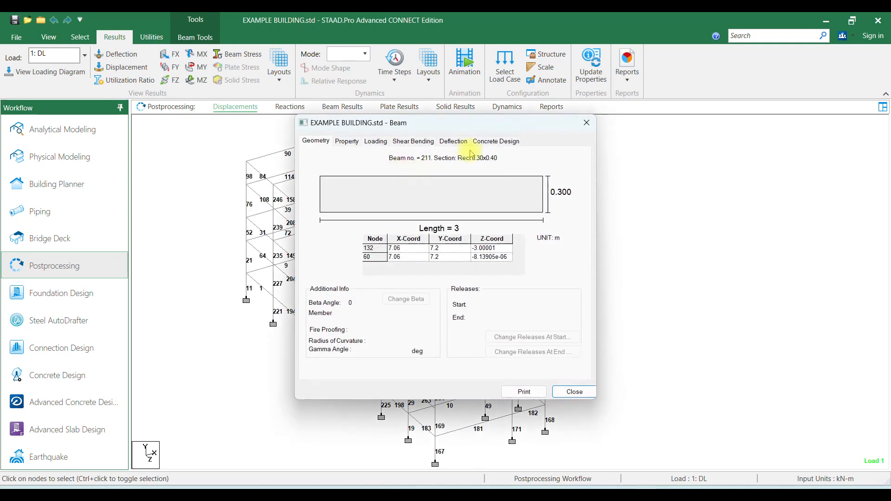
left_click(502, 141)
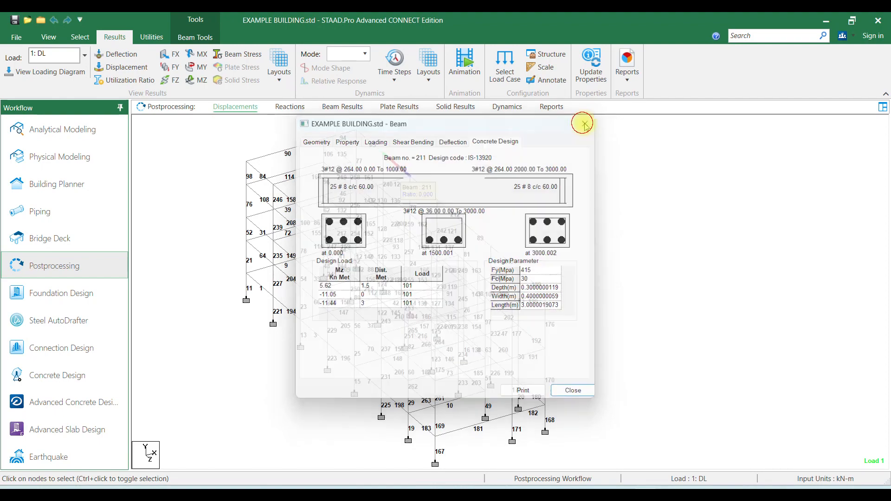
left_click(586, 123)
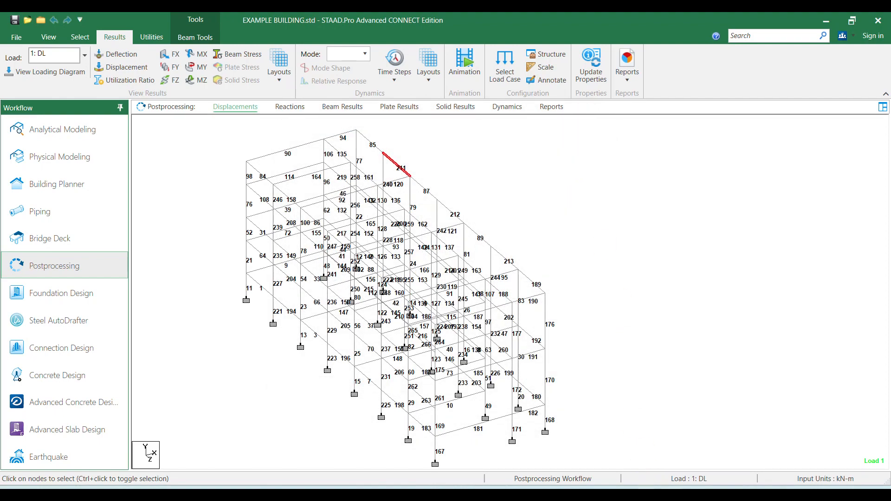
key("alt+Tab")
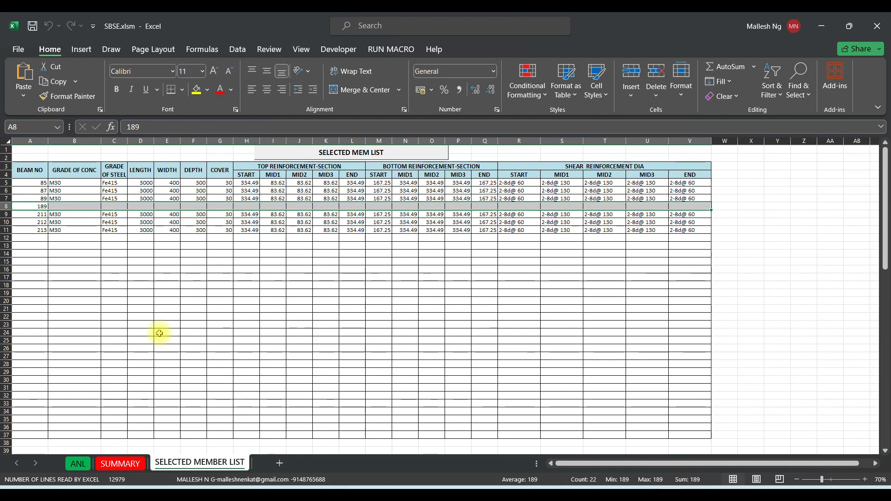
Review the extracted beam rows in the SUMMARY sheet, starting with the first eight and continuing down the list.
left_click(120, 463)
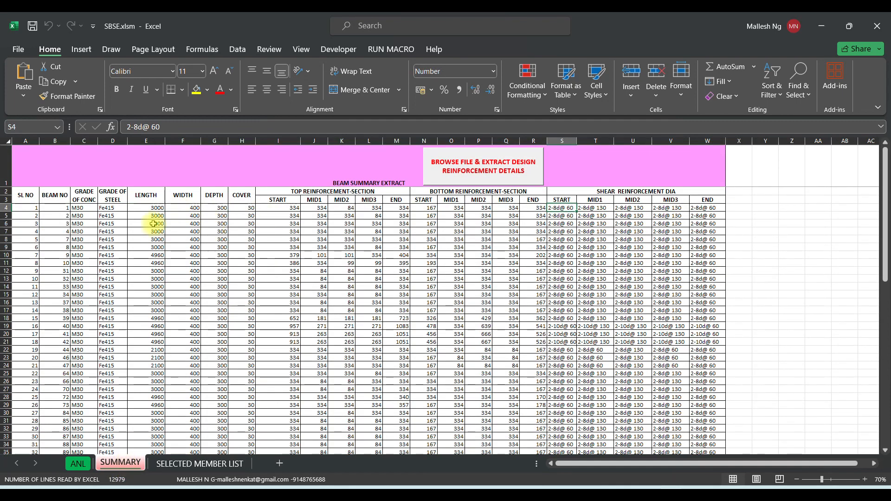
left_click_drag(26, 208, 712, 263)
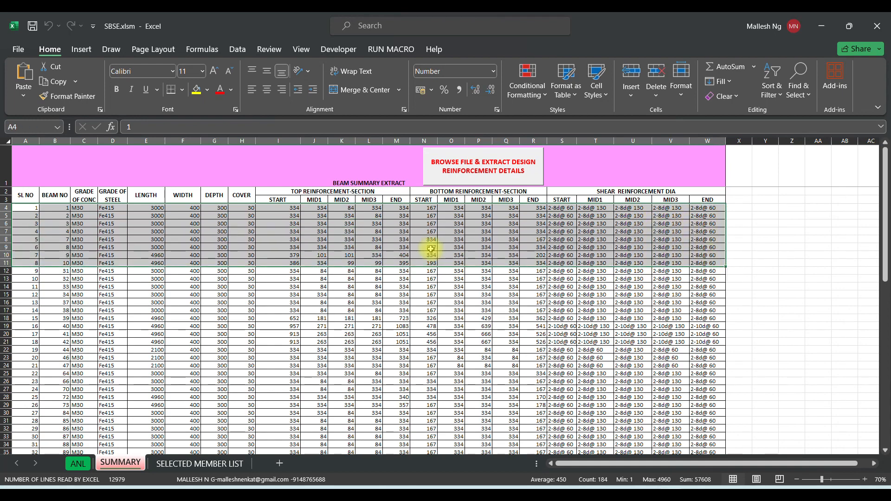
scroll(431, 248, "down", 5)
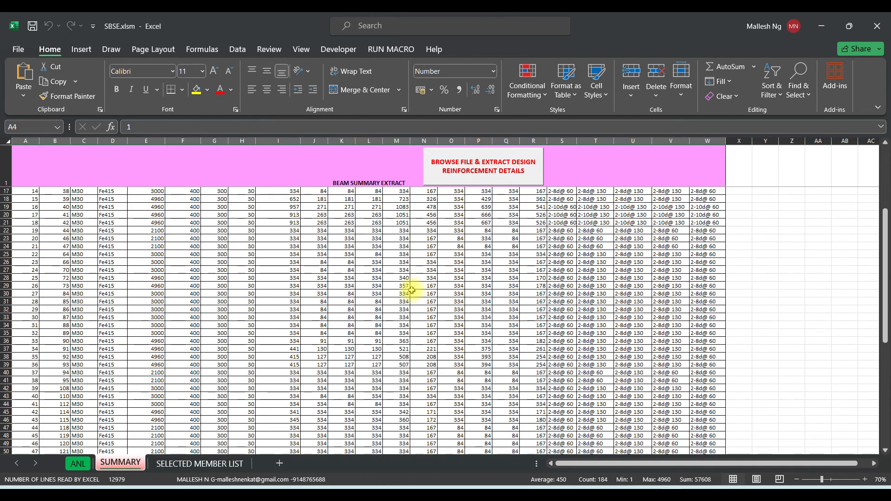